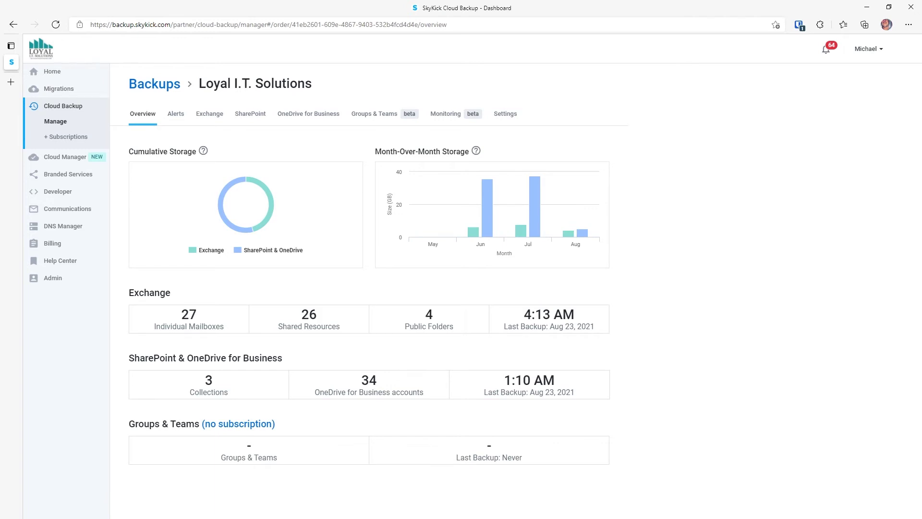
- Look through the Alerts, Exchange and SharePoint backup lists, then bring the SkyKick Demo Explorer window into view
mouse_move(248, 224)
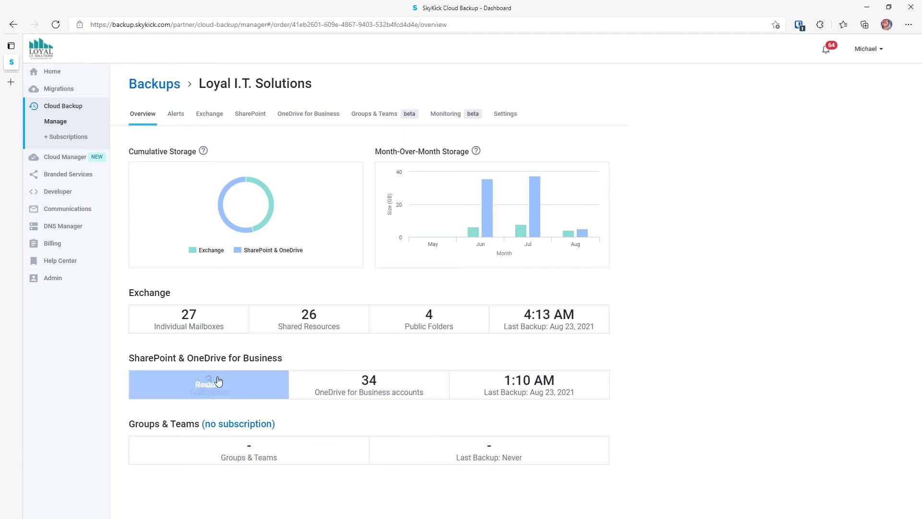
click(176, 115)
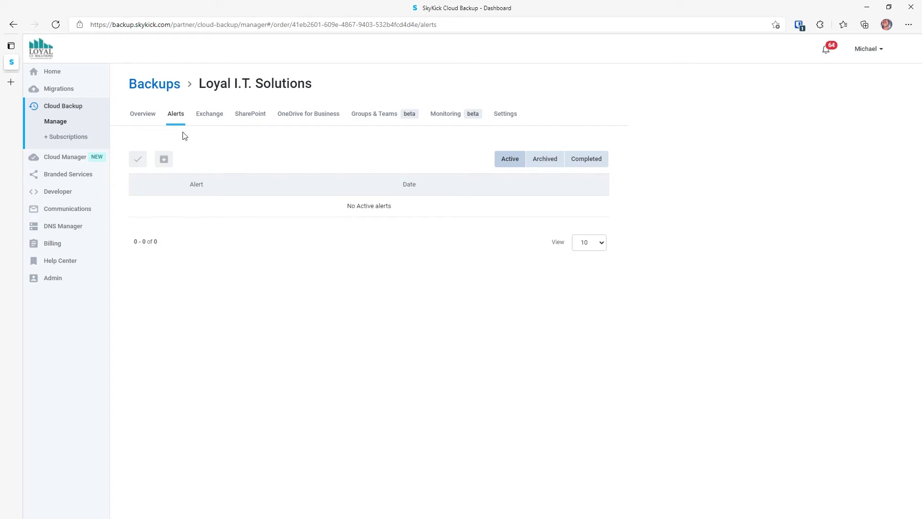
click(211, 118)
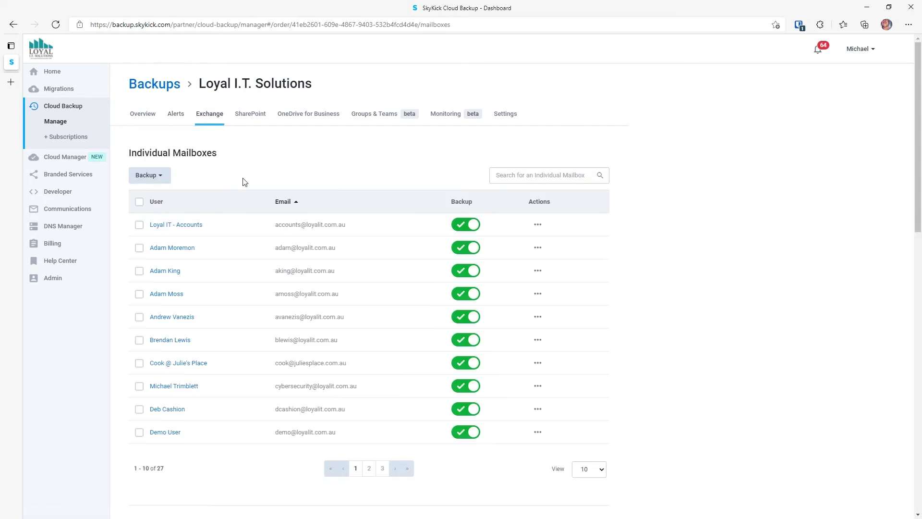
click(252, 117)
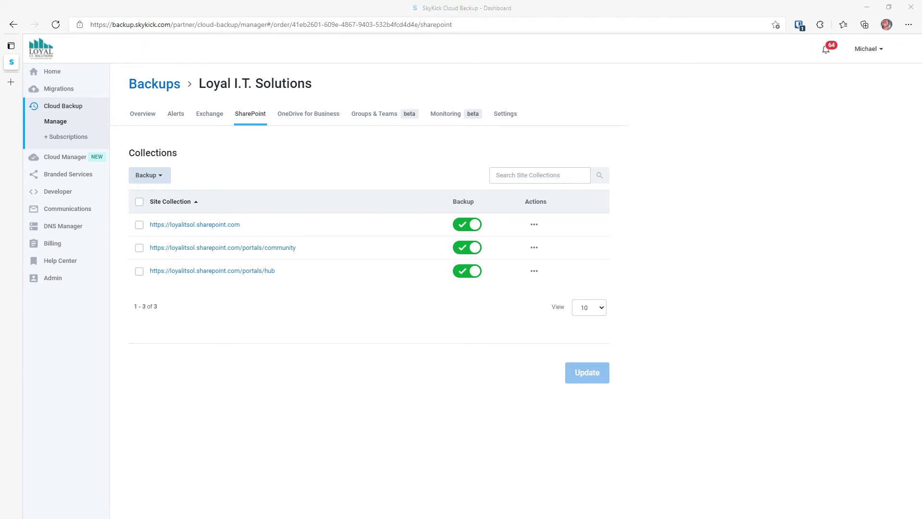
drag(334, 174, 421, 115)
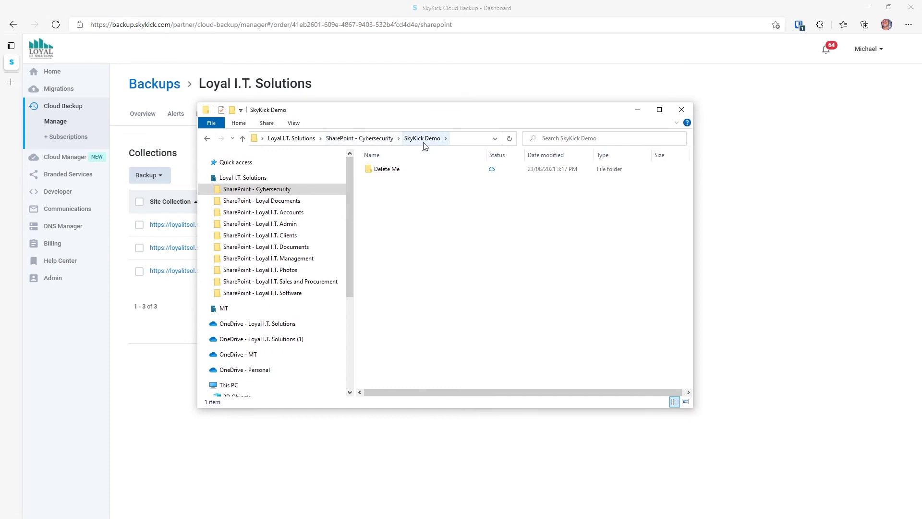
- Check the files inside Delete Me, then delete the Delete Me folder from SkyKick Demo
double_click(372, 172)
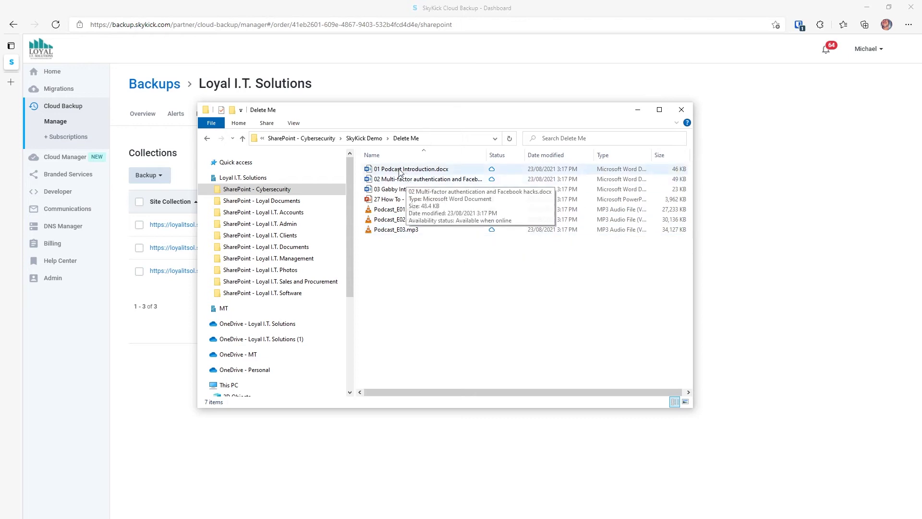
click(363, 140)
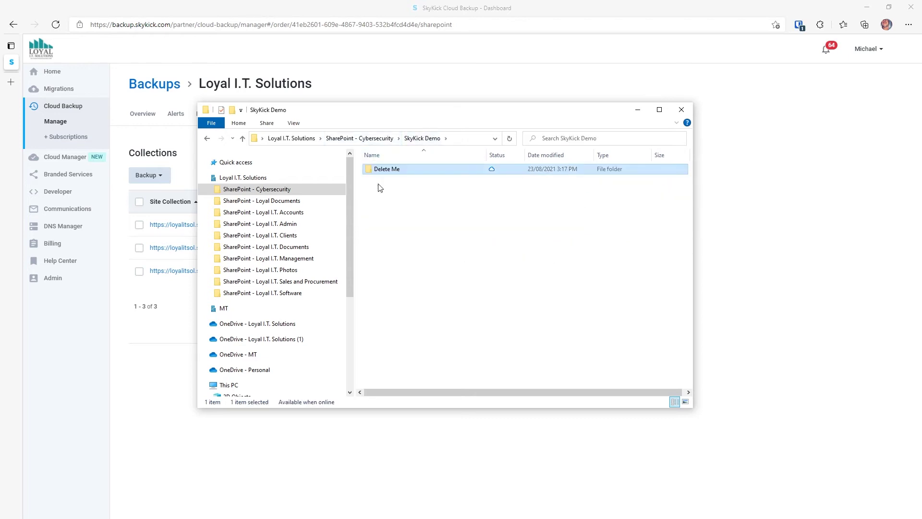
key(Delete)
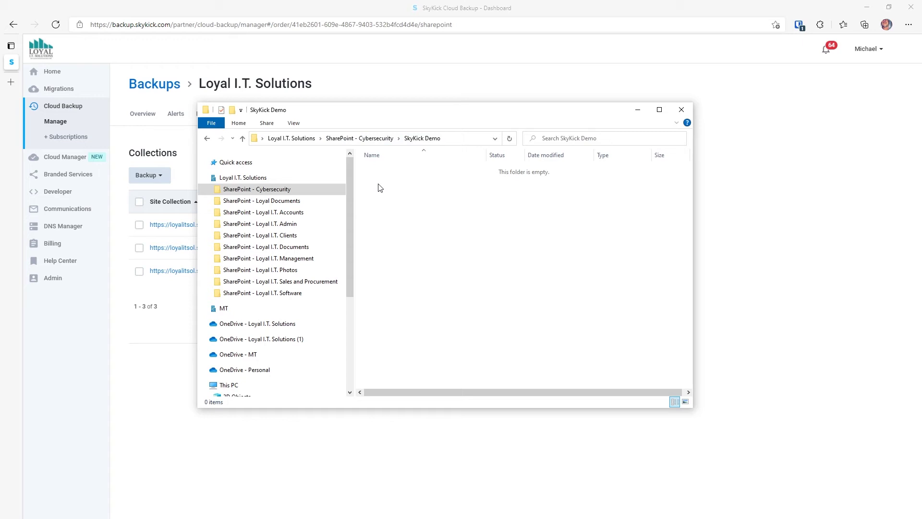
drag(413, 114, 0, 149)
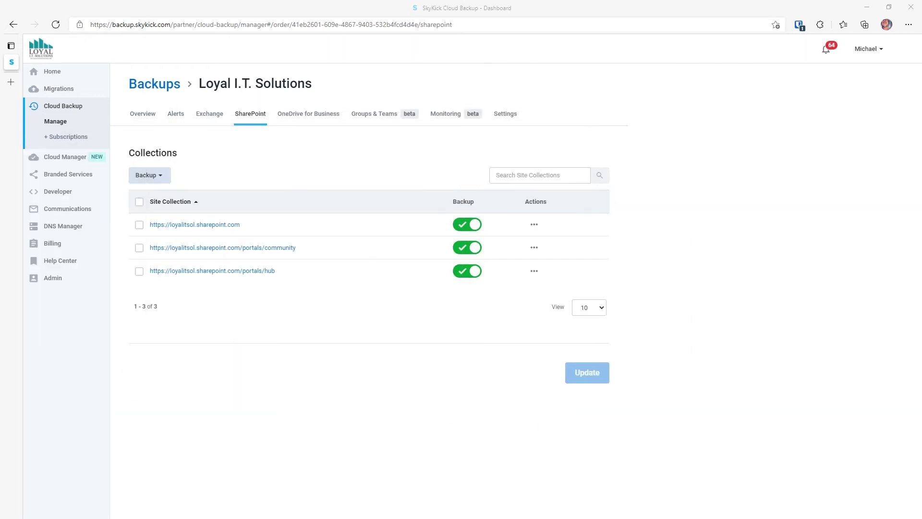
- Browse the loyalitsol.sharepoint.com backup to Cybersecurity and open the backed-up SkyKick Demo folder
click(226, 229)
click(226, 229)
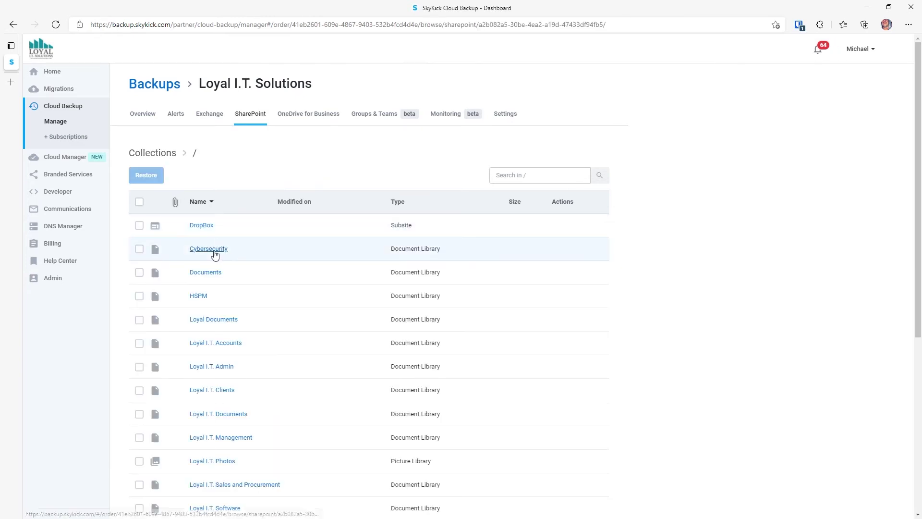
click(215, 255)
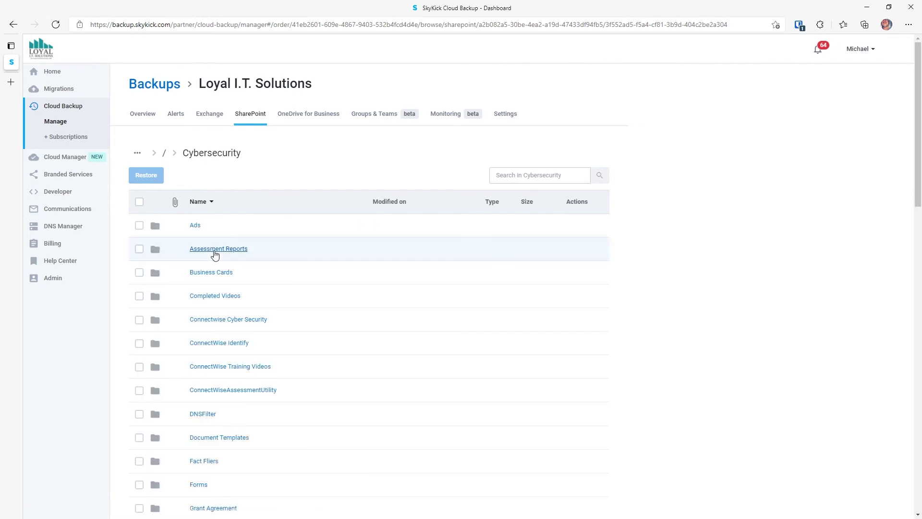
scroll(230, 348, down, 8)
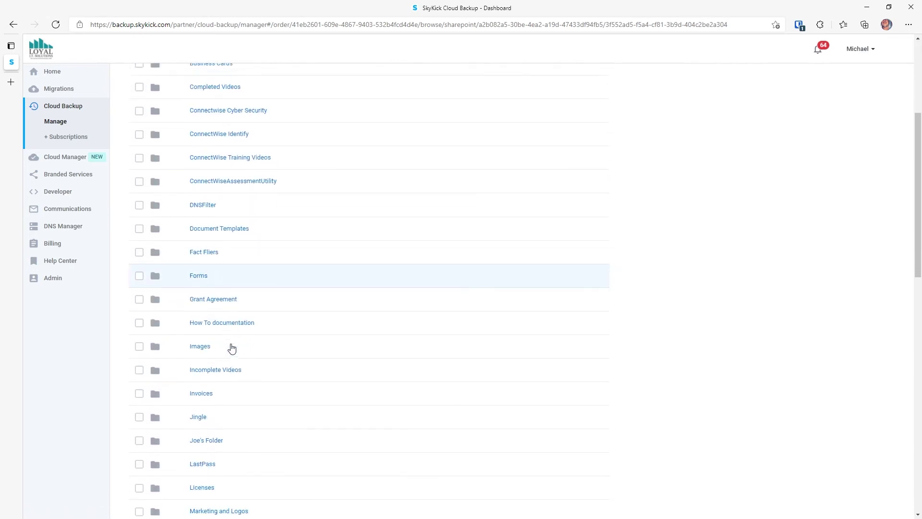
scroll(231, 347, down, 8)
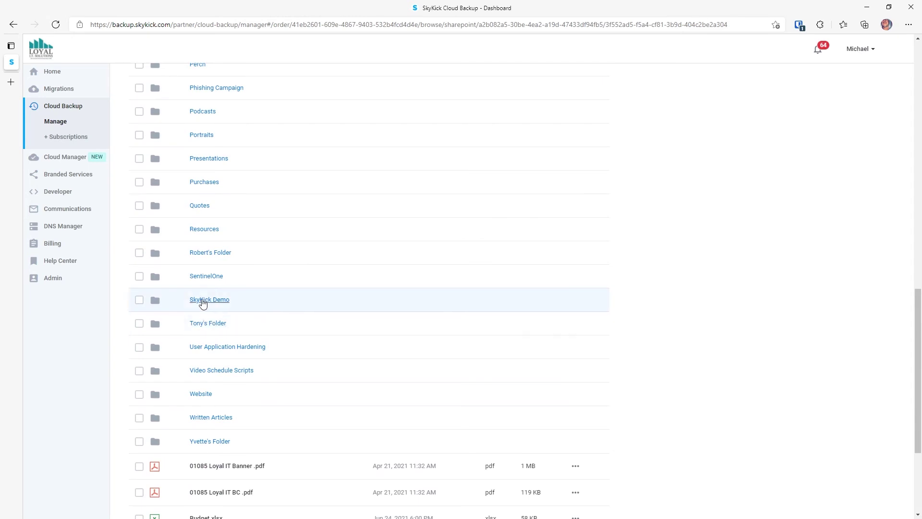
click(219, 301)
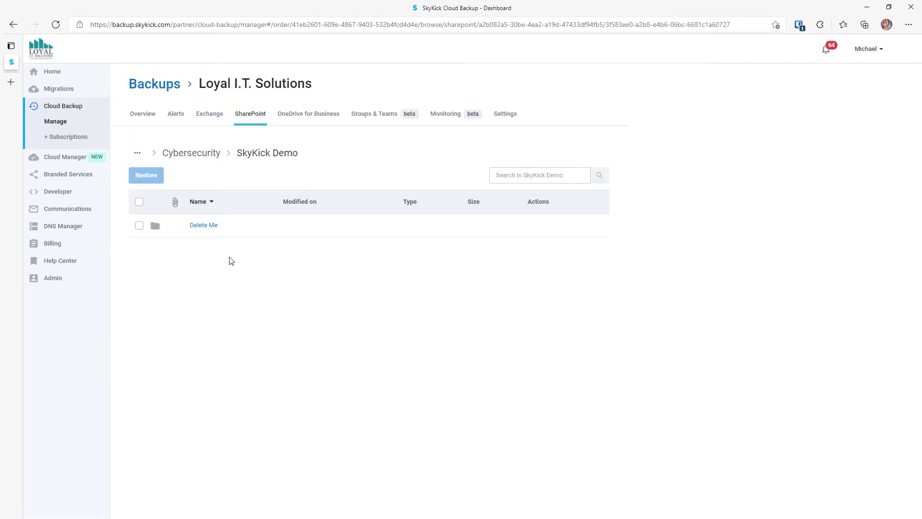
- Confirm the live SkyKick Demo folder is empty, then view the backed-up Delete Me files
key(alt+Tab)
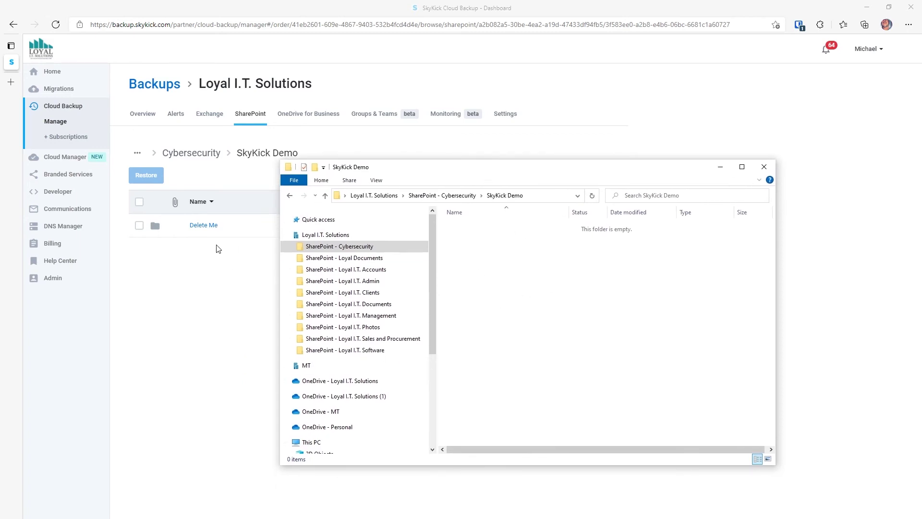
click(176, 269)
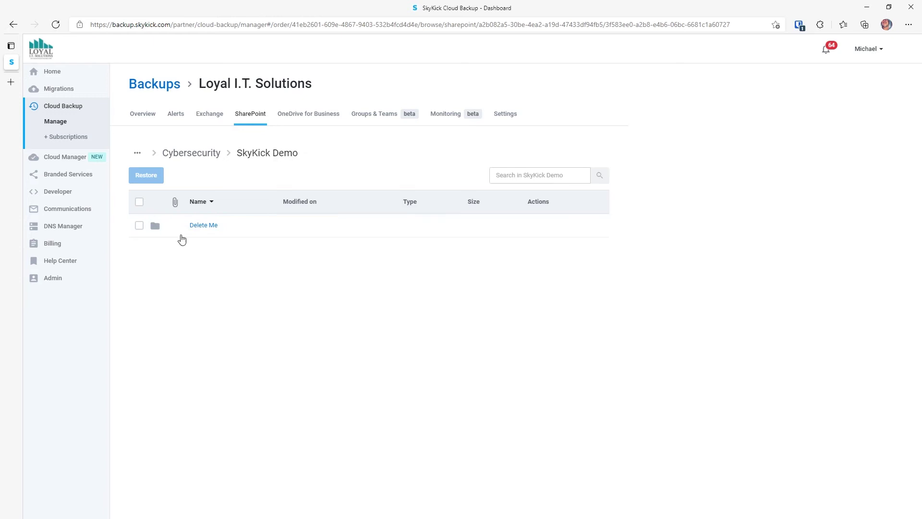
click(205, 226)
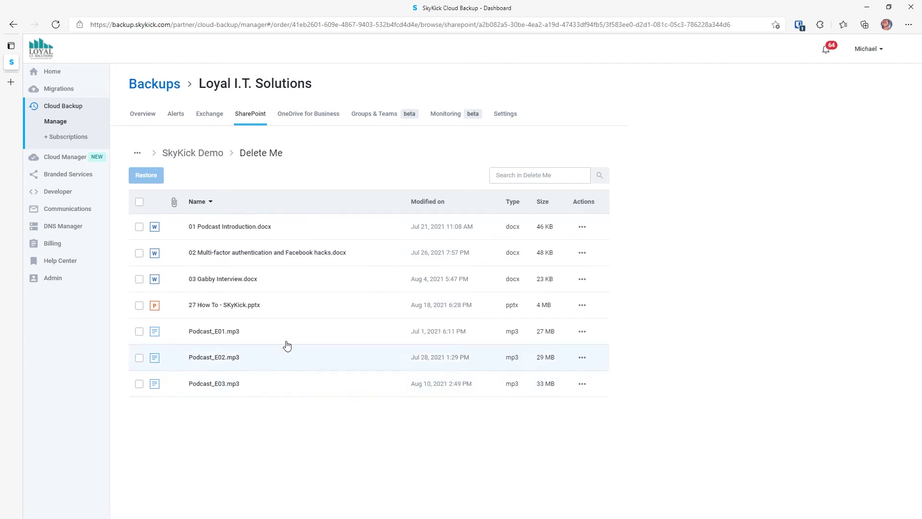
click(189, 153)
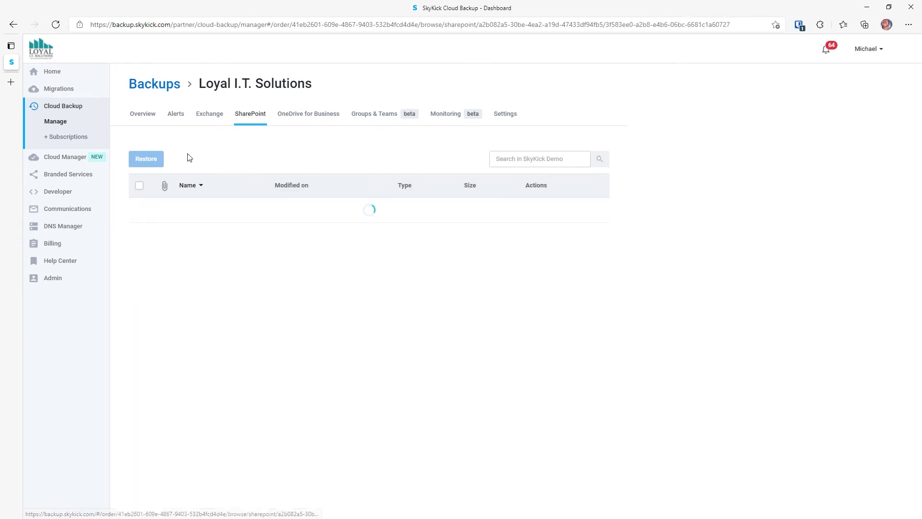
- Select the backed-up Delete Me folder, restore it, and dismiss the success confirmation
click(139, 227)
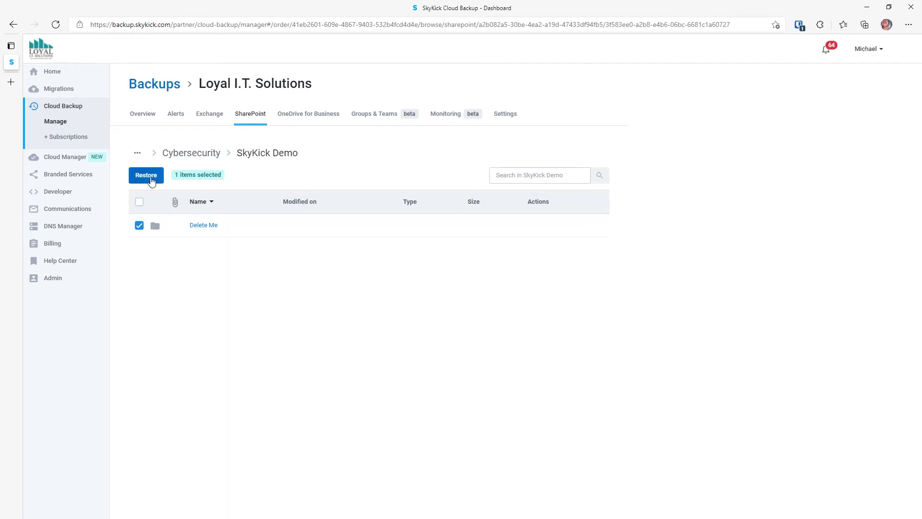
click(151, 176)
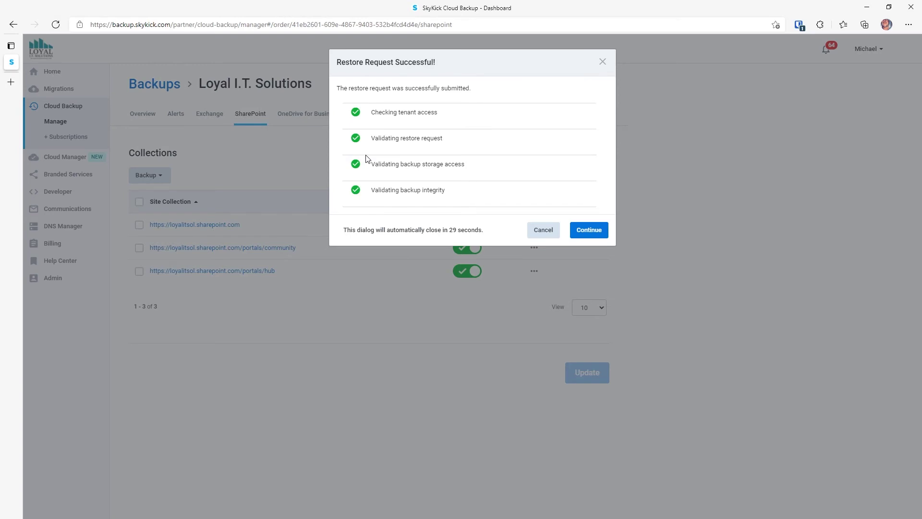
click(591, 230)
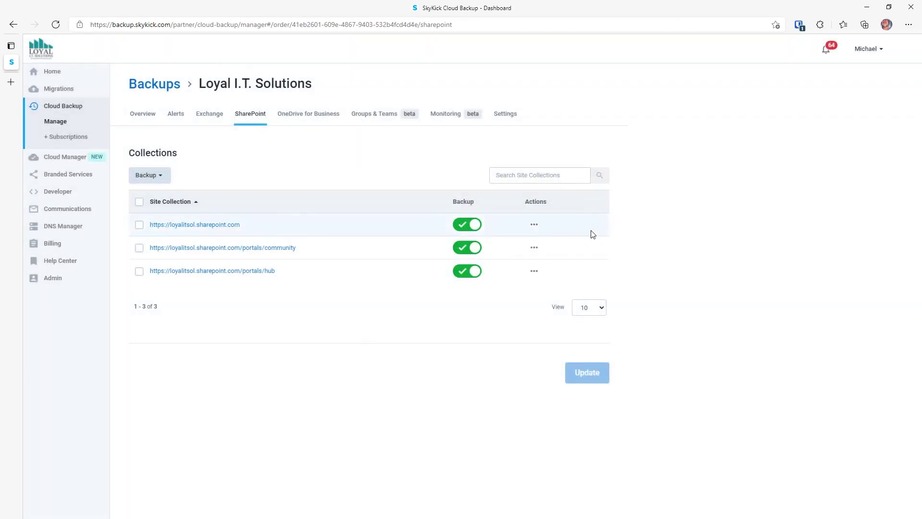
- Open the reappeared Delete Me folder in File Explorer to verify its restored files
key(alt+Tab)
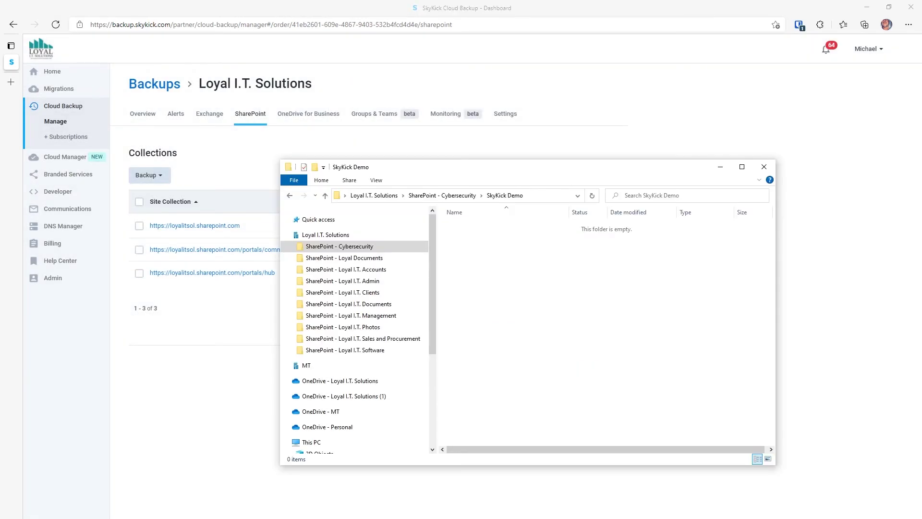
drag(581, 175, 447, 255)
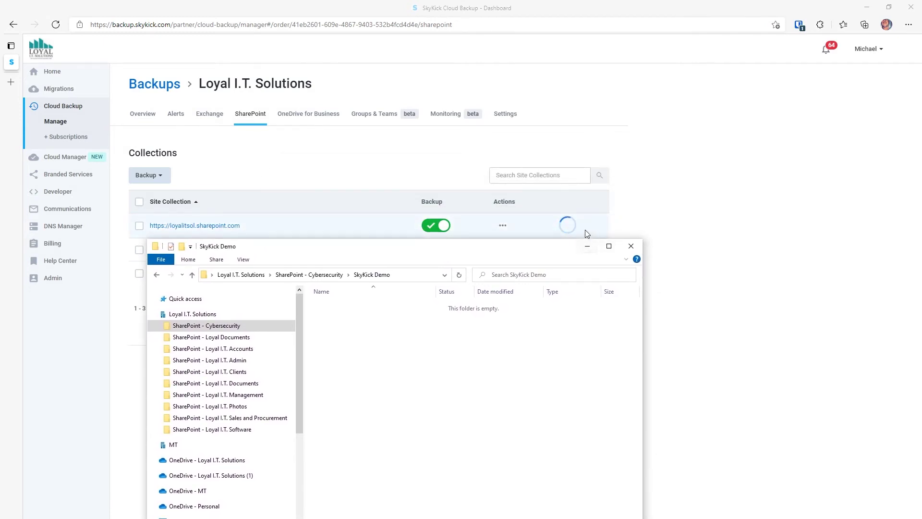
mouse_move(575, 234)
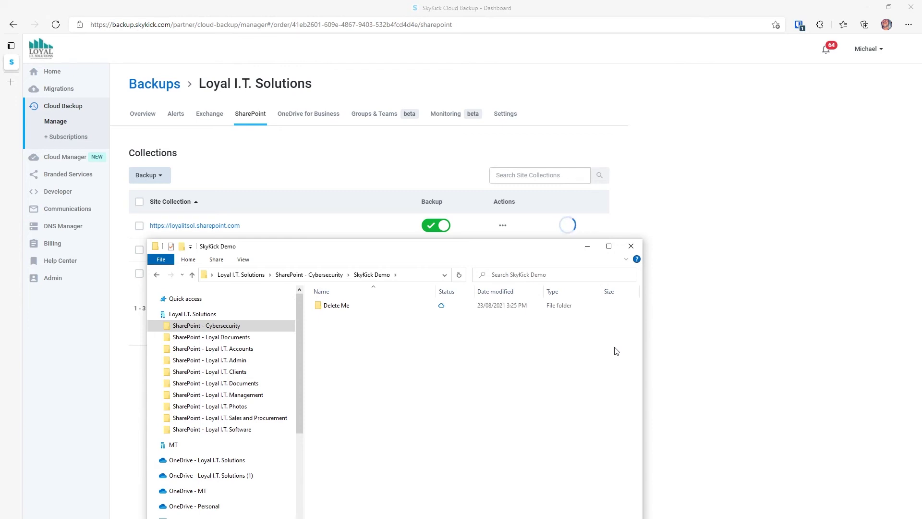
double_click(344, 305)
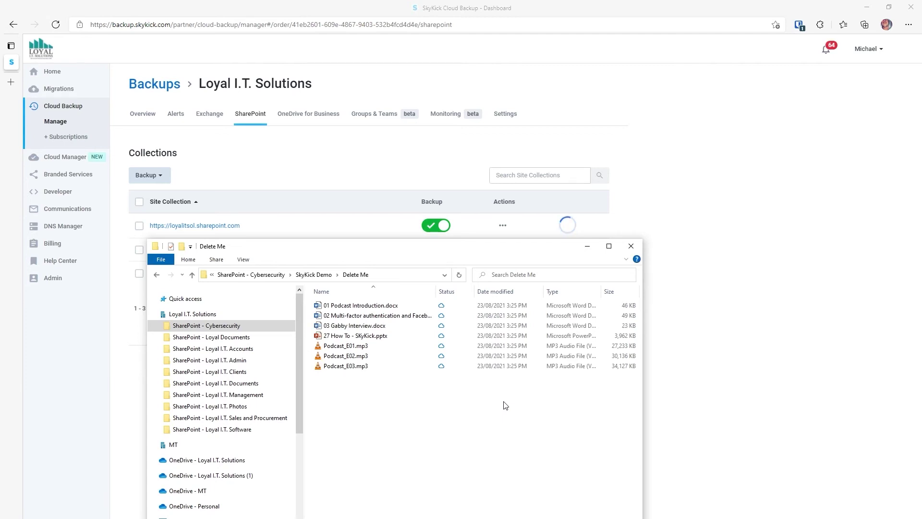
- Refresh the SkyKick Cloud Backup page and open Alerts to see the new alert
click(688, 177)
key(F5)
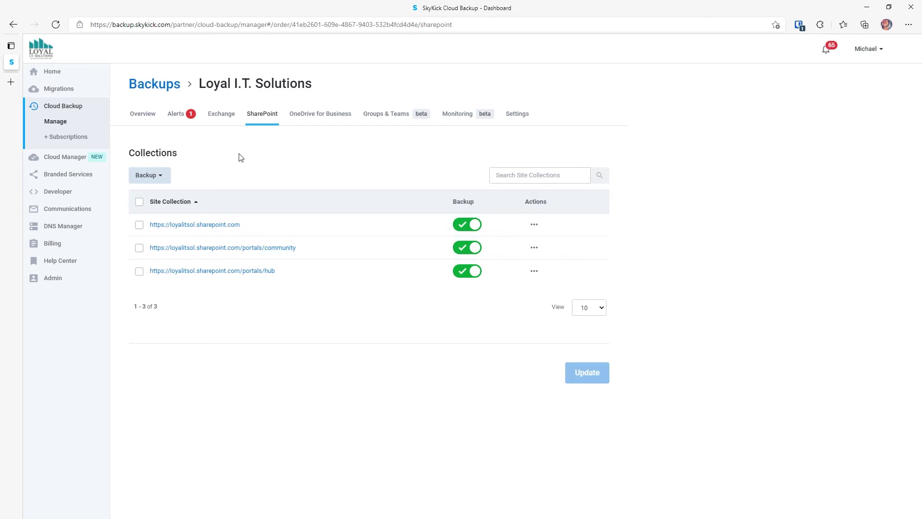
click(175, 119)
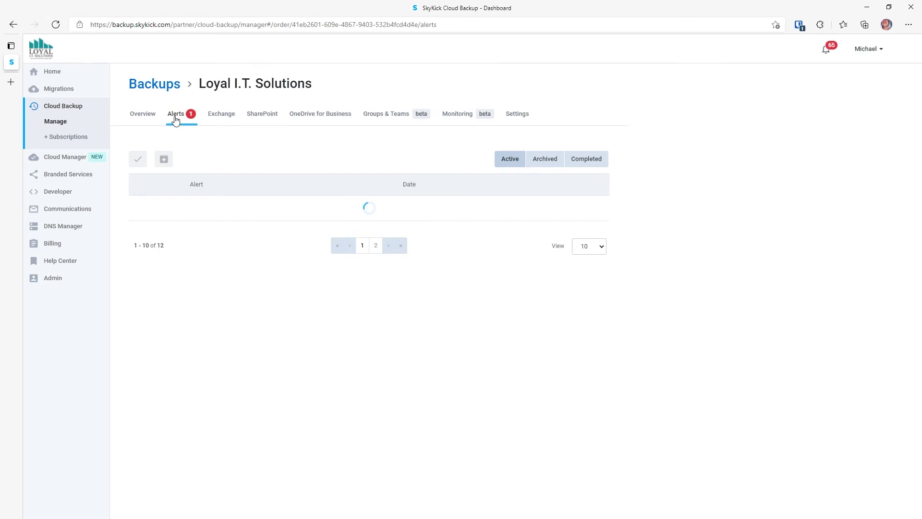
- Check the SharePoint restore job in Monitoring (Restore Complete, 93.33 MB, 8 items), then go to Exchange mailboxes
mouse_move(208, 217)
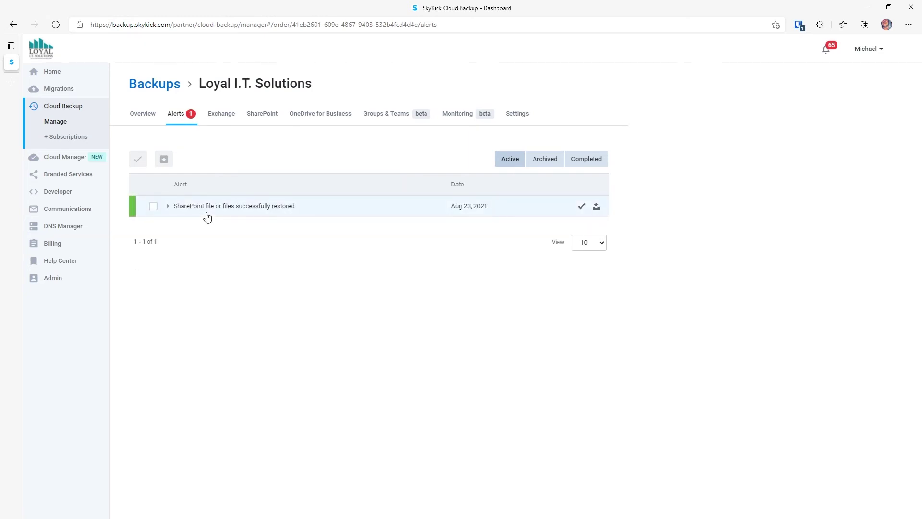
click(465, 120)
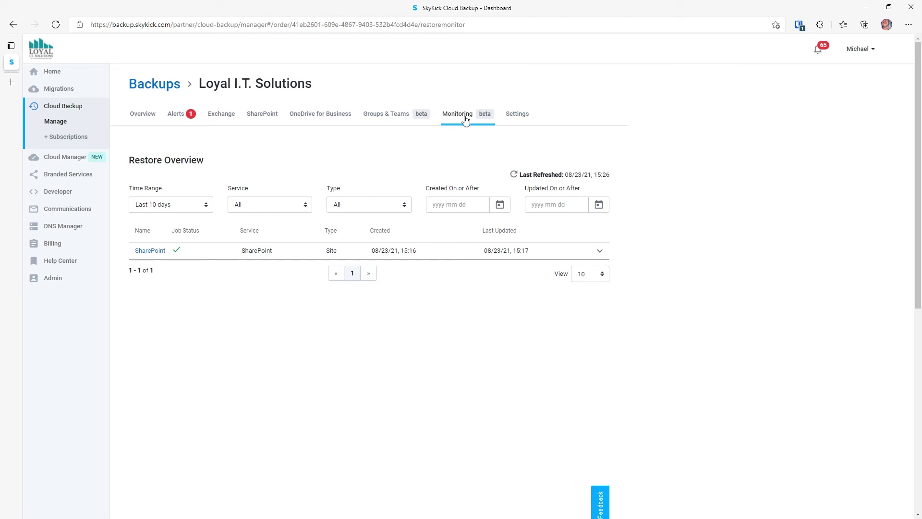
click(600, 252)
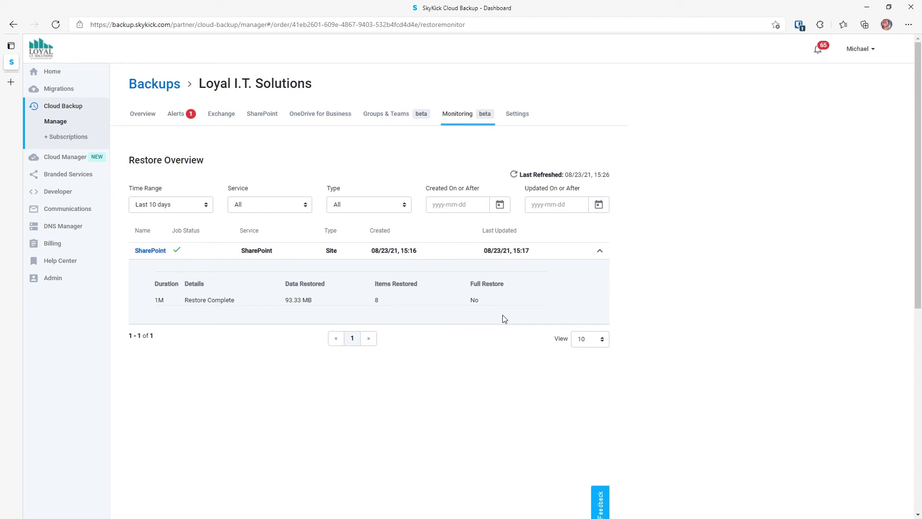
click(229, 121)
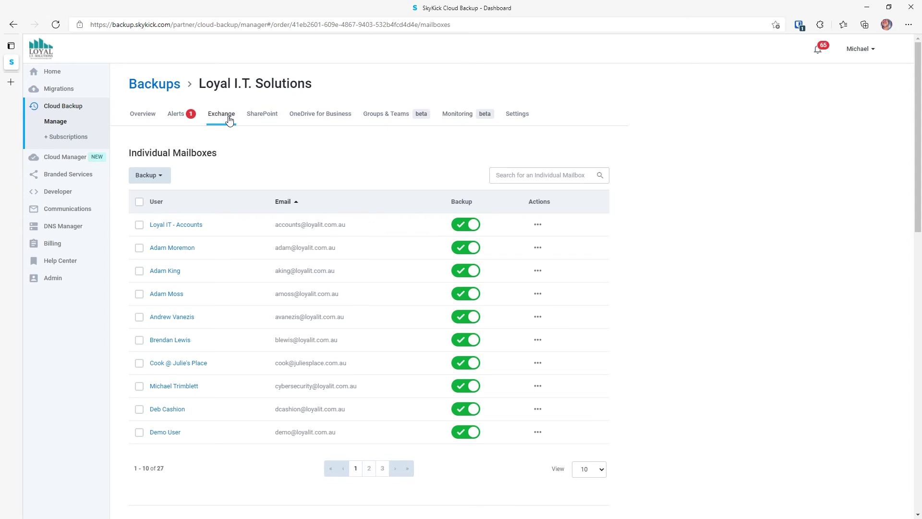
- Open a user's backed-up Inbox and toggle selection of the Connect and Protect Central Coast email
click(174, 386)
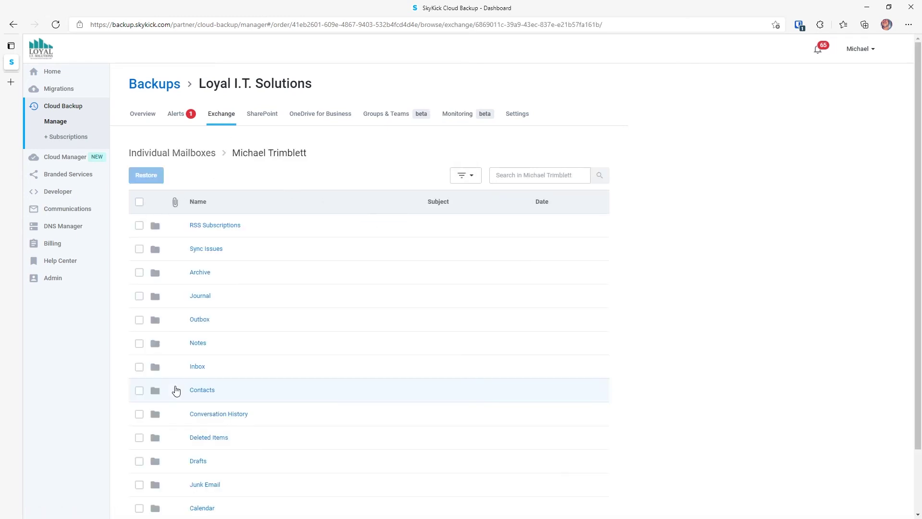
click(198, 367)
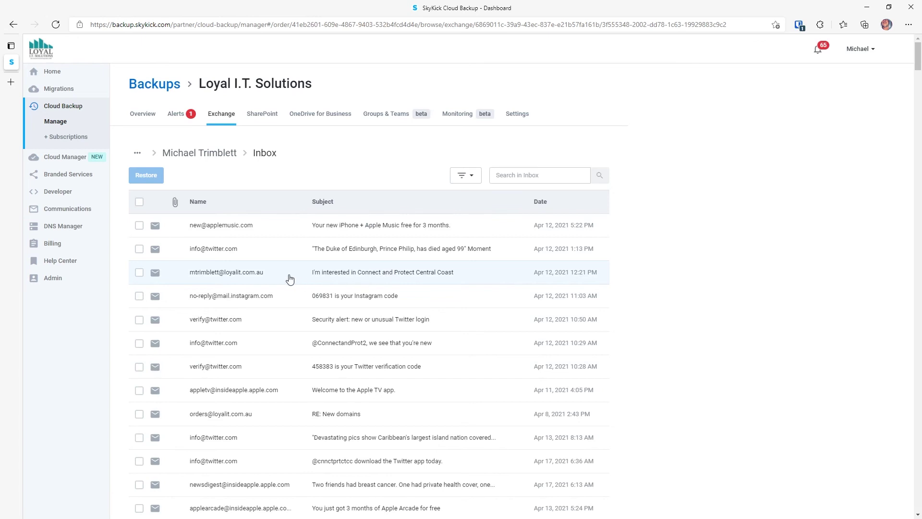
click(139, 272)
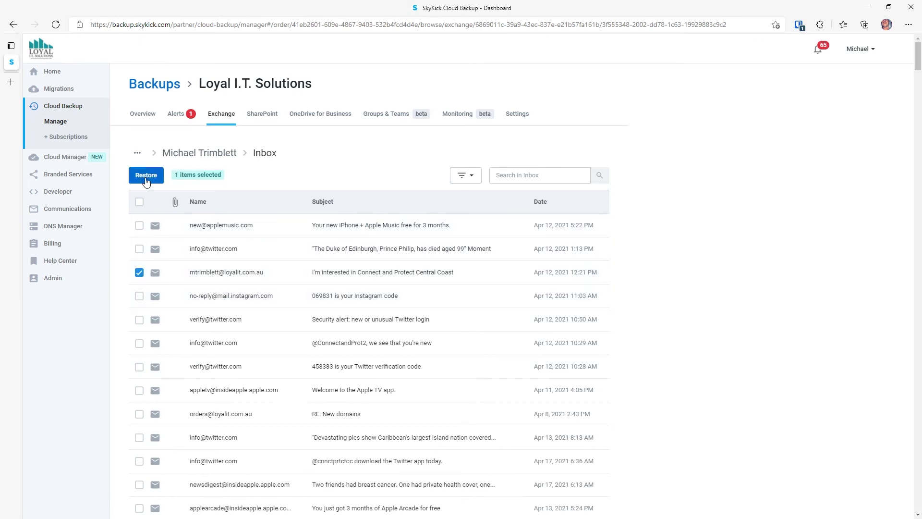
click(140, 272)
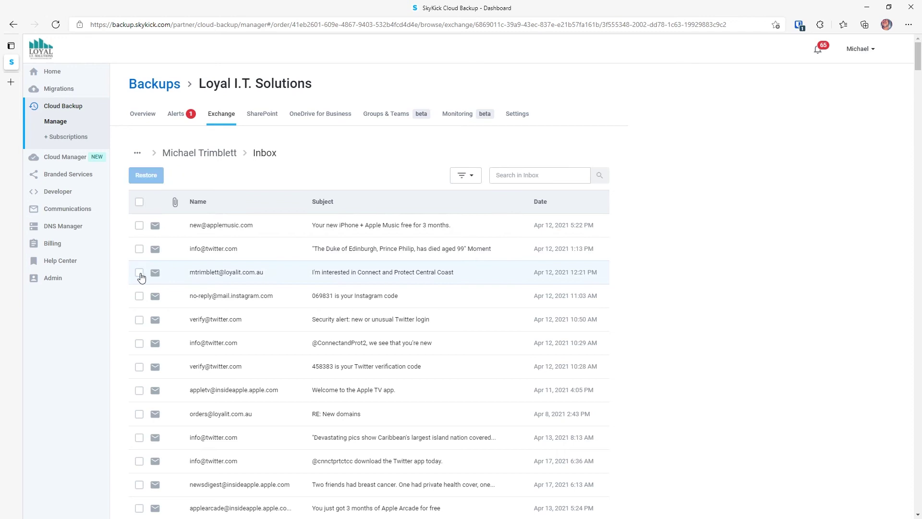
click(235, 275)
click(294, 273)
click(384, 272)
click(429, 272)
click(499, 273)
click(550, 277)
- Start Restore Full Site Collection on the main SharePoint collection, cancel it, and return to Exchange mailboxes
click(260, 120)
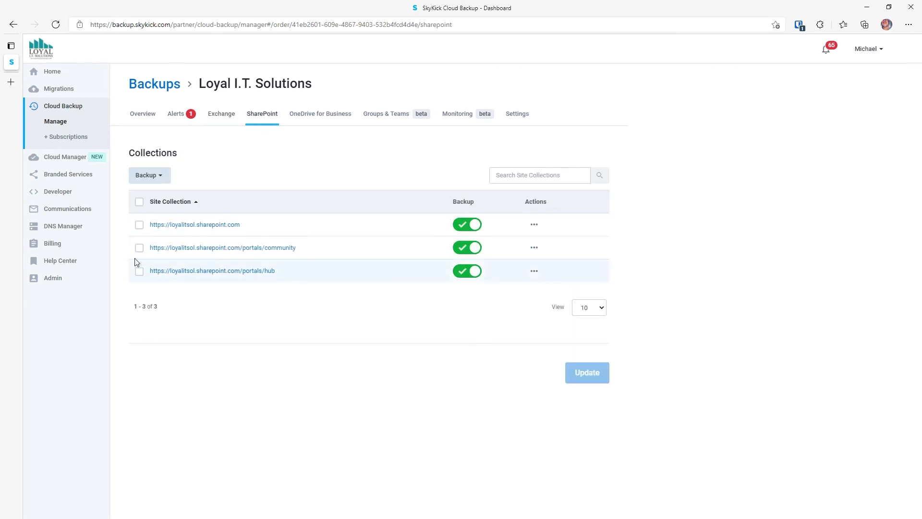
click(139, 225)
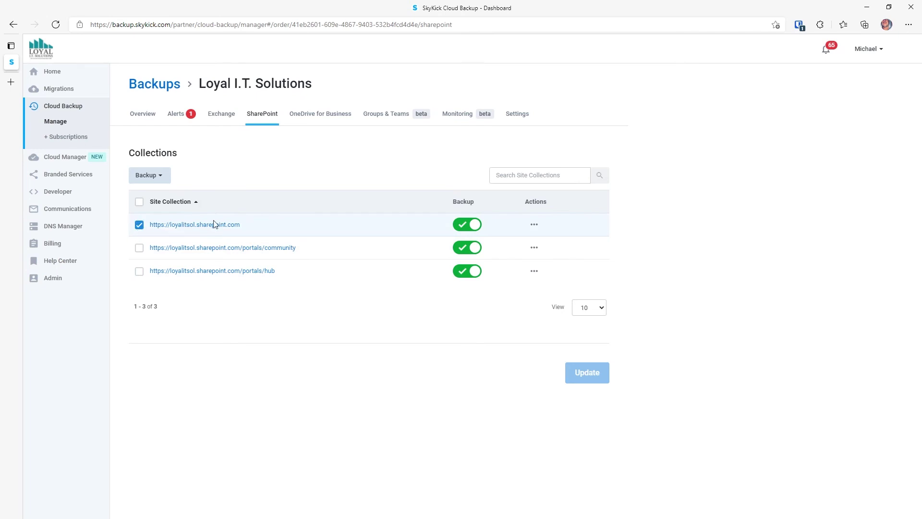
click(534, 224)
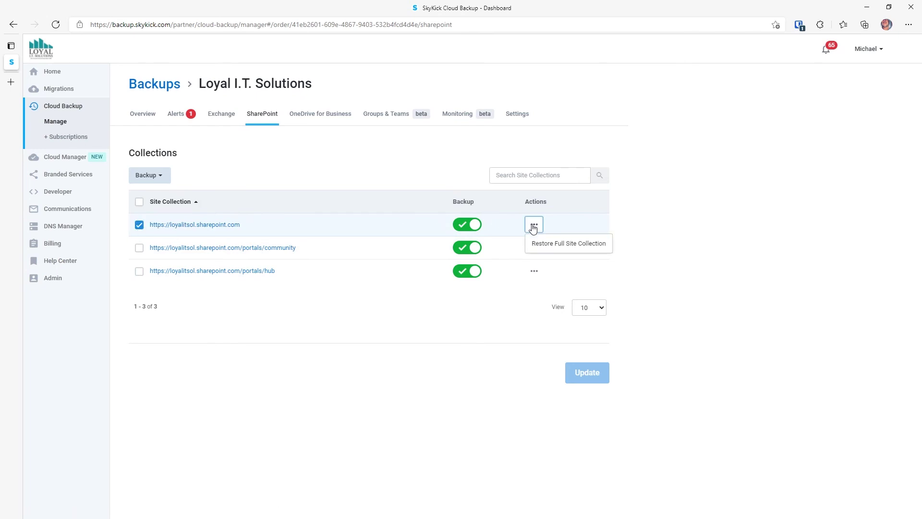
click(582, 251)
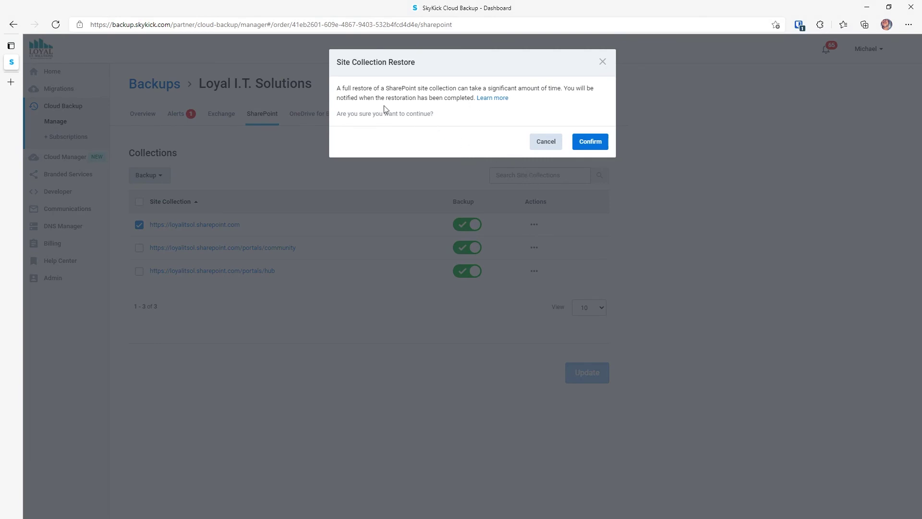
click(540, 141)
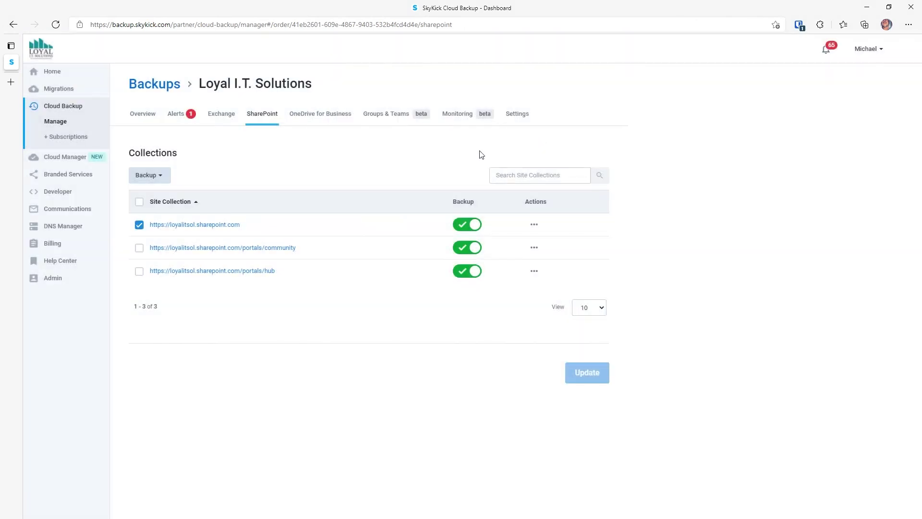
click(226, 116)
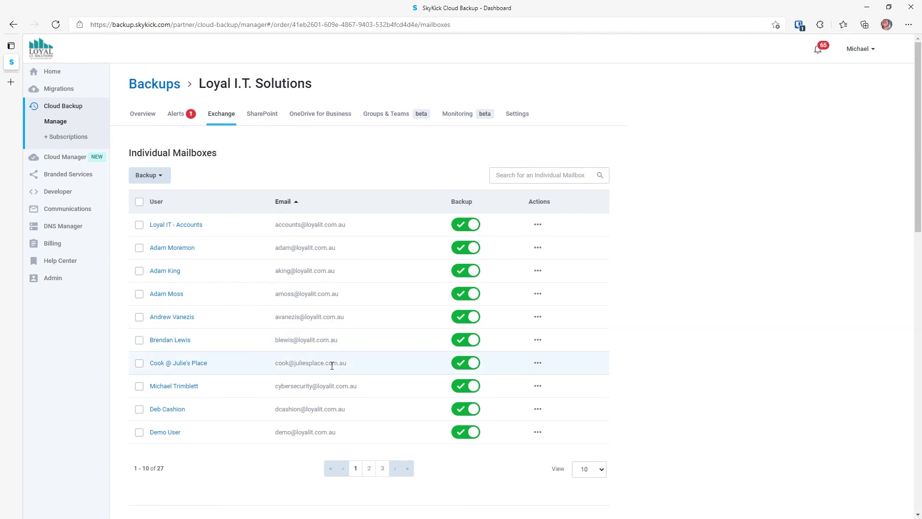
click(538, 386)
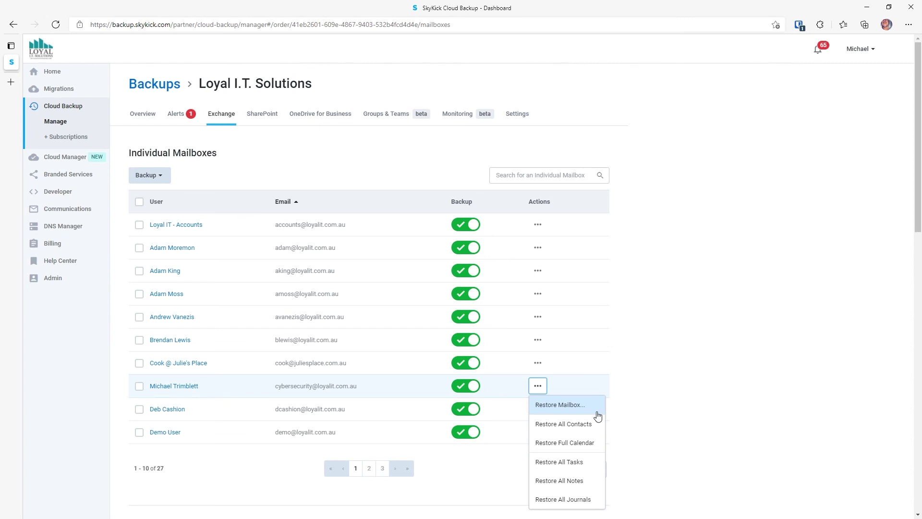
click(548, 402)
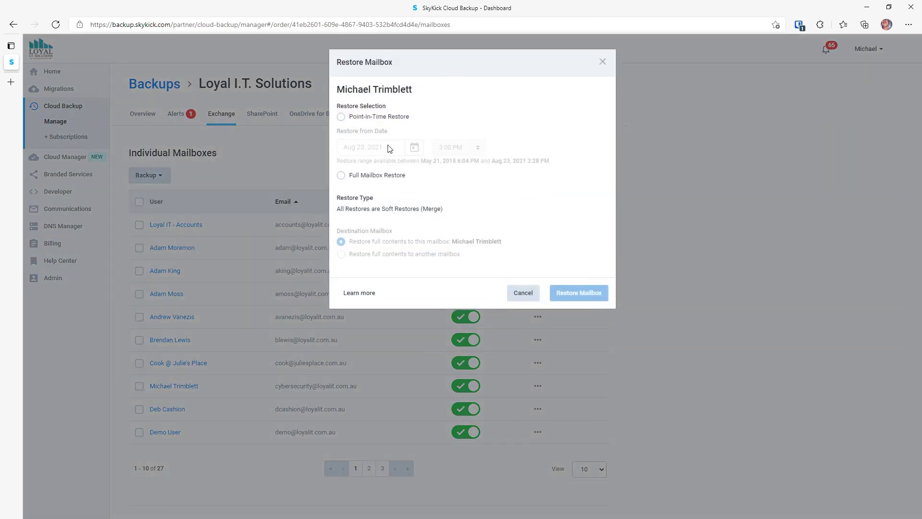
click(341, 116)
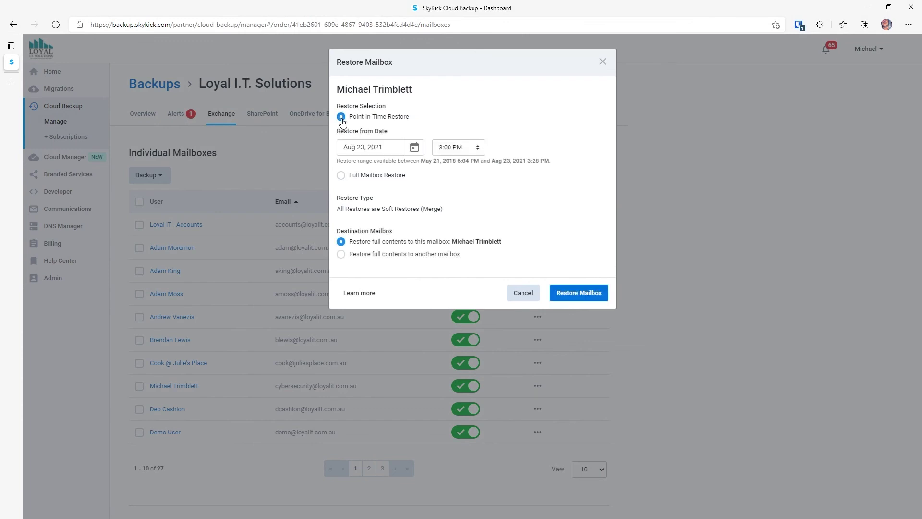
click(414, 150)
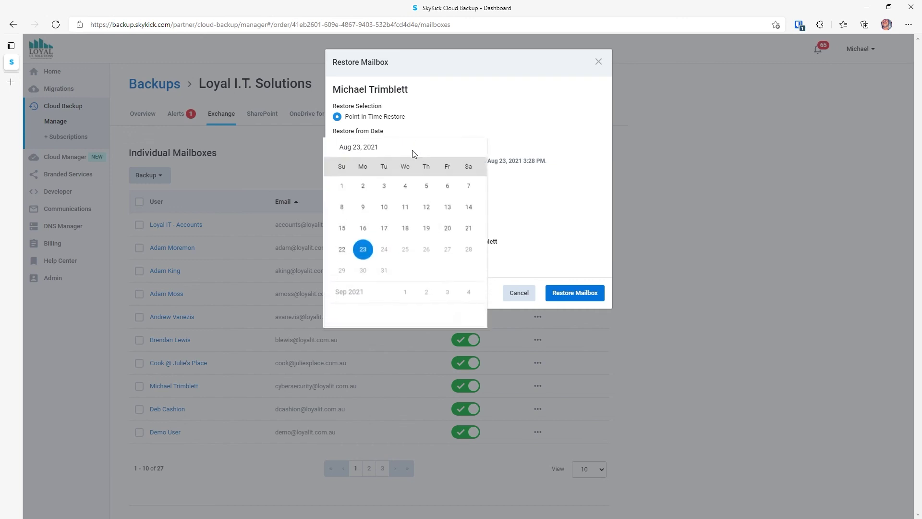
click(426, 252)
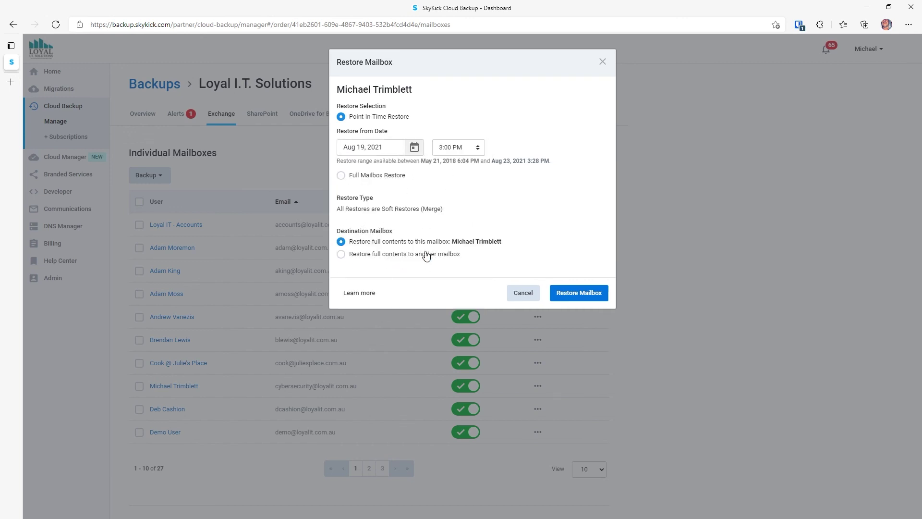
click(477, 148)
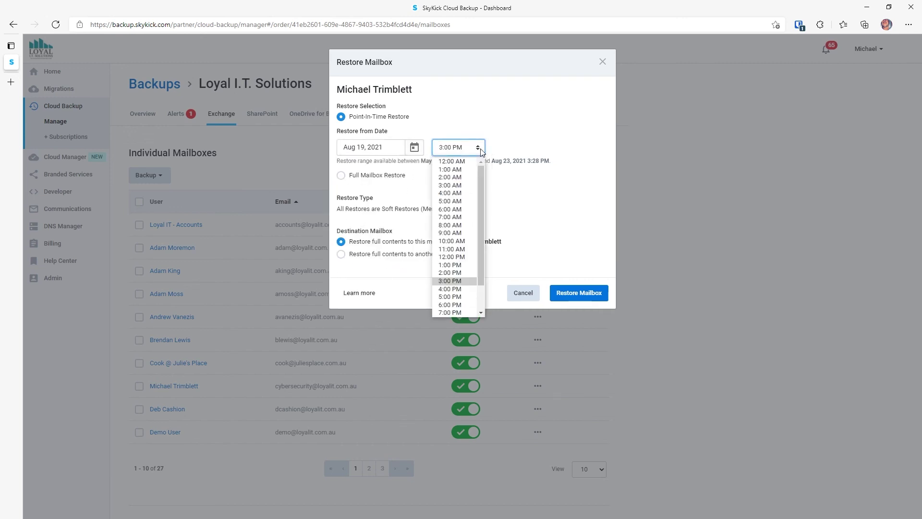
click(450, 217)
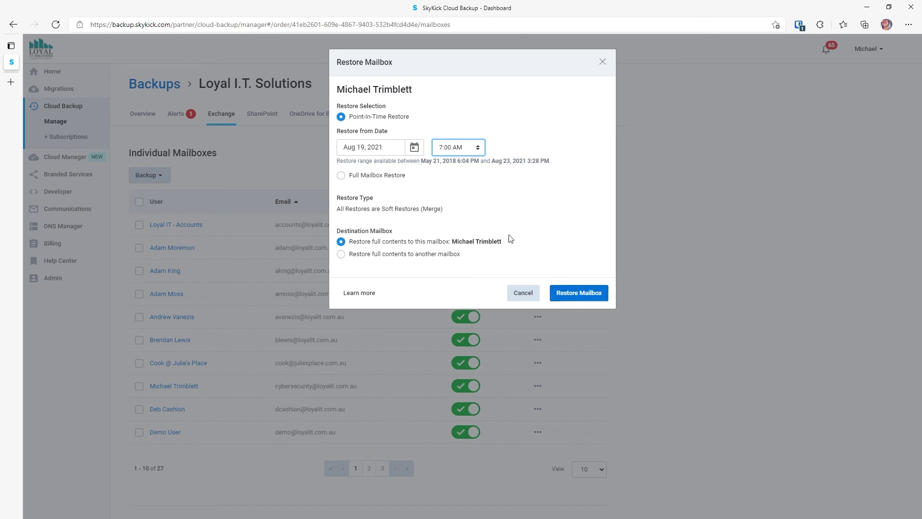
click(348, 177)
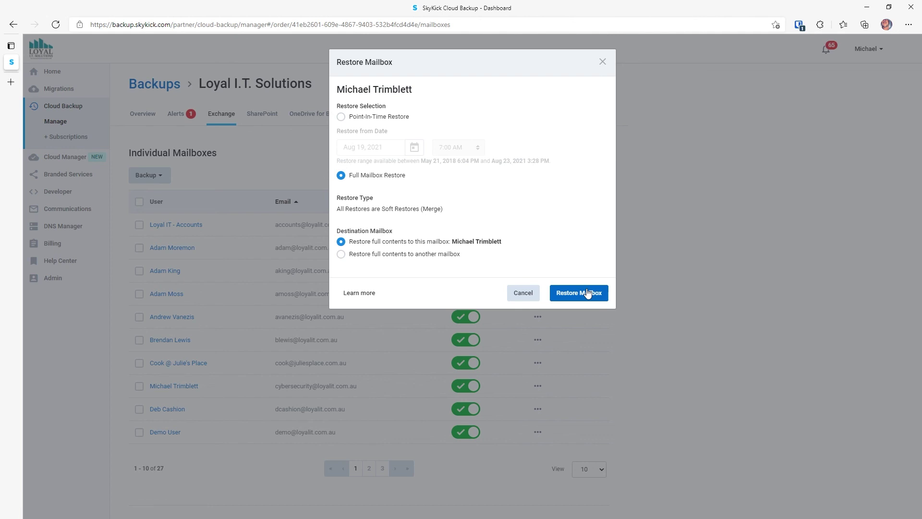
click(603, 62)
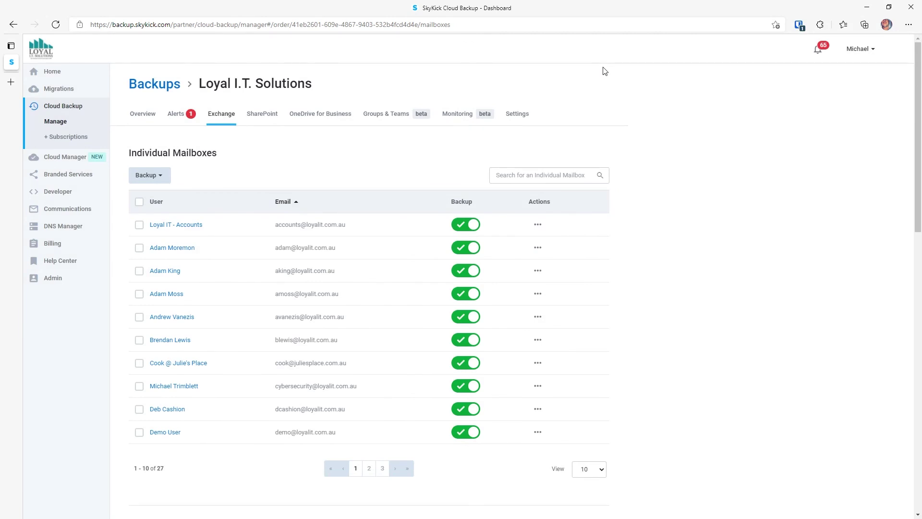